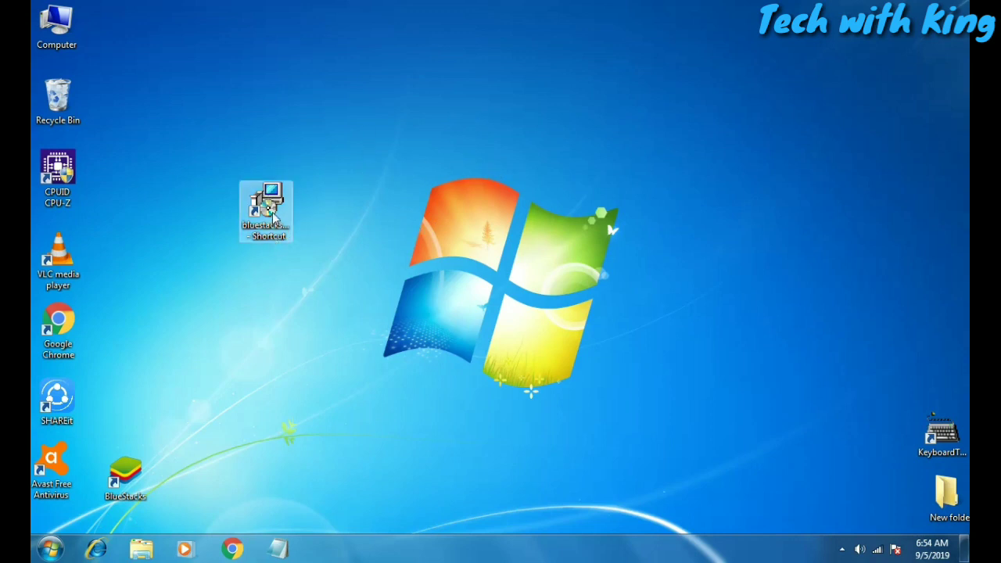
- Move the BlueStacks installer shortcut to the upper-left area of the desktop
{"action": "left_click_drag", "start_coordinate": [274, 207], "coordinate": [262, 242]}
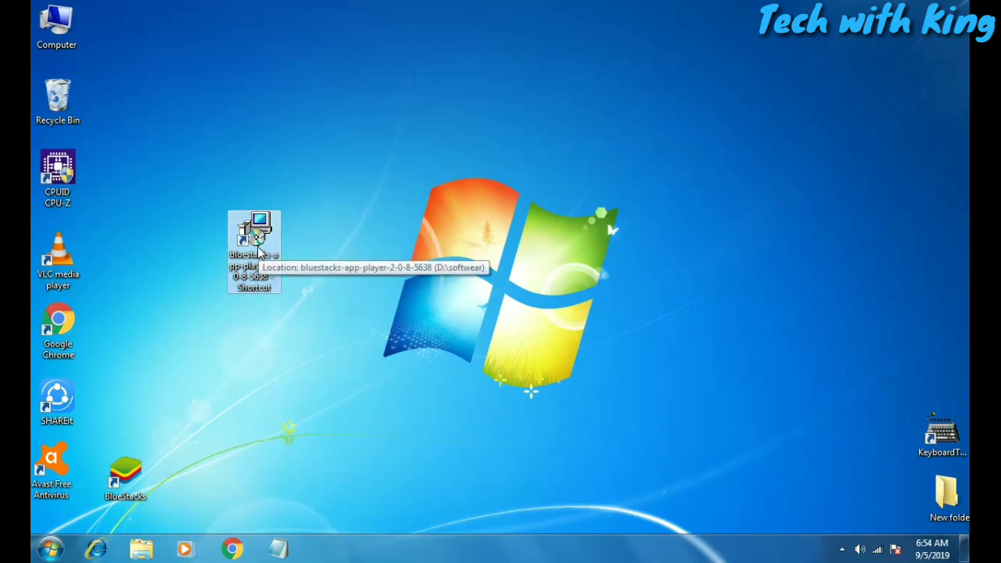
{"action": "left_click_drag", "start_coordinate": [258, 244], "coordinate": [250, 195]}
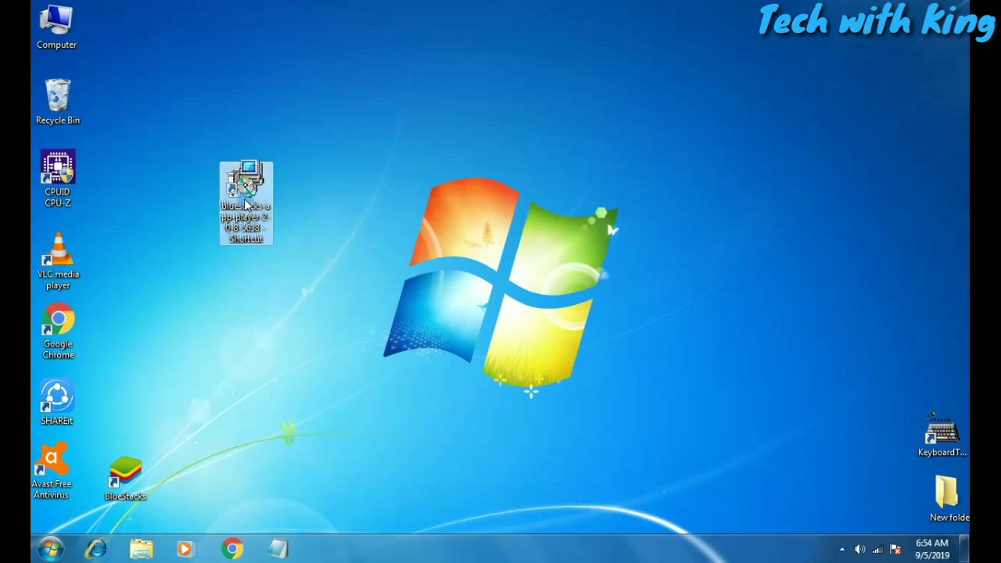
{"action": "left_click_drag", "start_coordinate": [266, 205], "coordinate": [230, 138]}
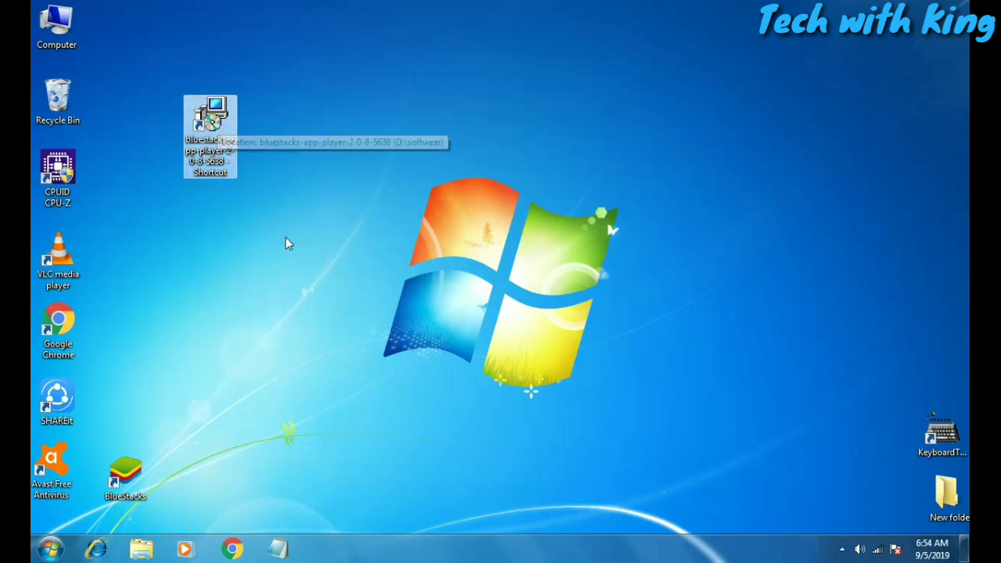
- Place the BlueStacks icon near the desktop centre, deselect it, and refresh the desktop
{"action": "left_click_drag", "start_coordinate": [127, 472], "coordinate": [332, 255]}
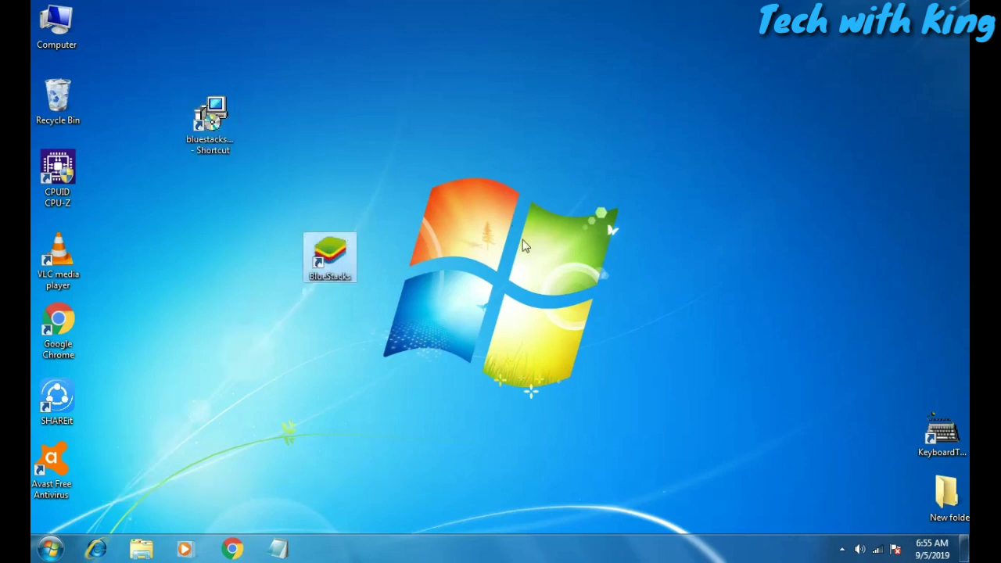
{"action": "left_click", "coordinate": [493, 336]}
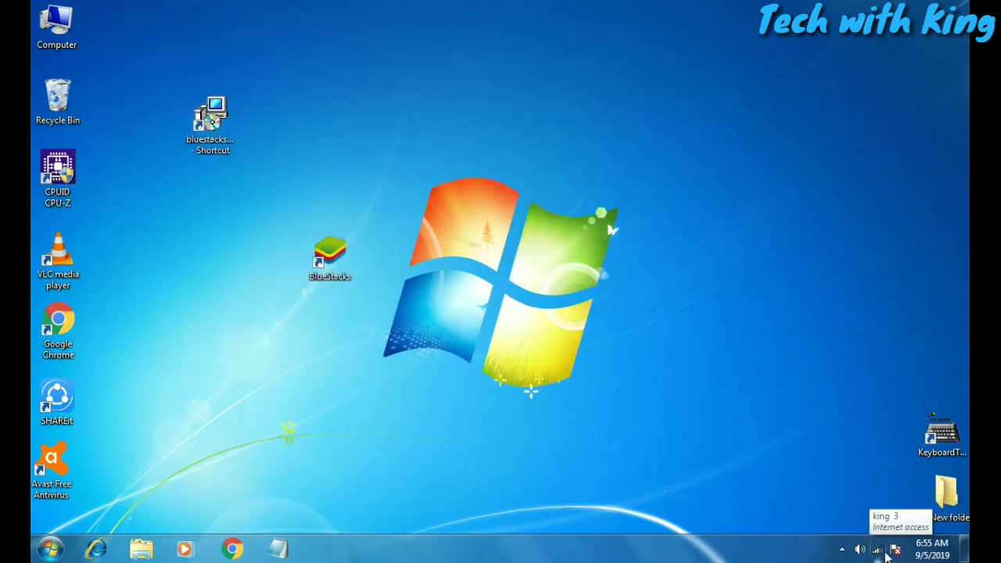
{"action": "right_click", "coordinate": [468, 169]}
{"action": "left_click", "coordinate": [506, 211]}
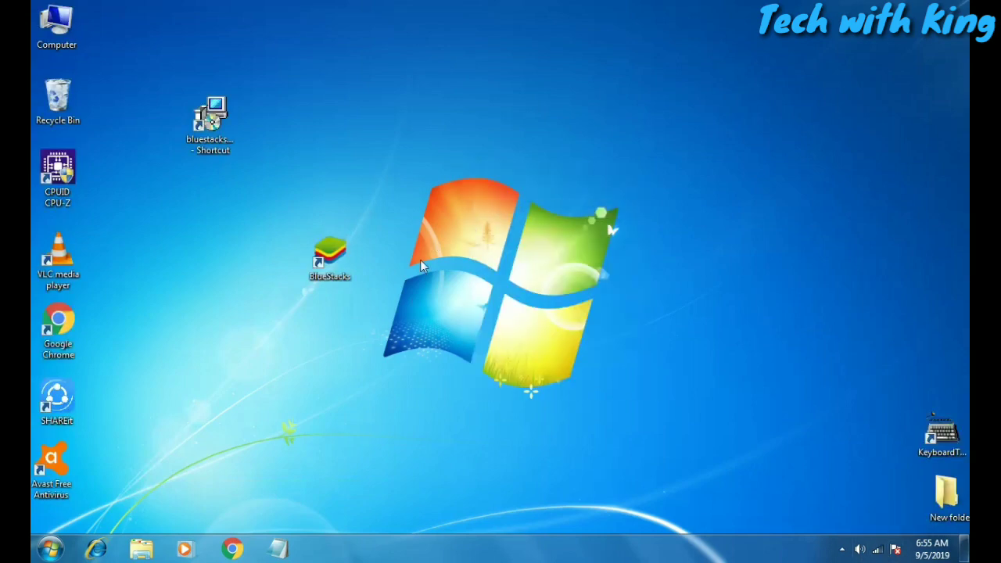
- Launch BlueStacks, maximize then restore its window, and switch to the Android tab
{"action": "double_click", "coordinate": [336, 265]}
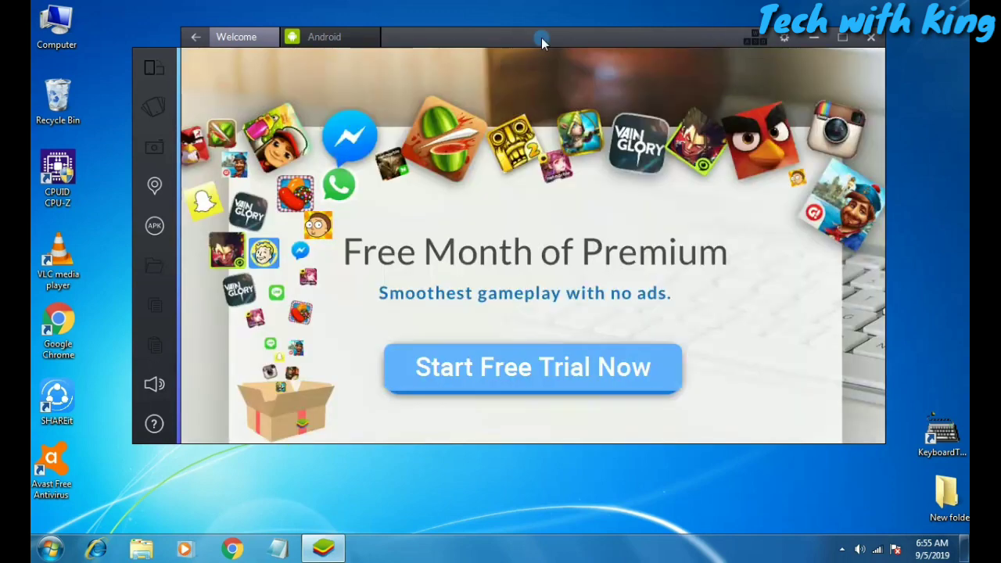
{"action": "left_click_drag", "start_coordinate": [542, 42], "coordinate": [531, 53]}
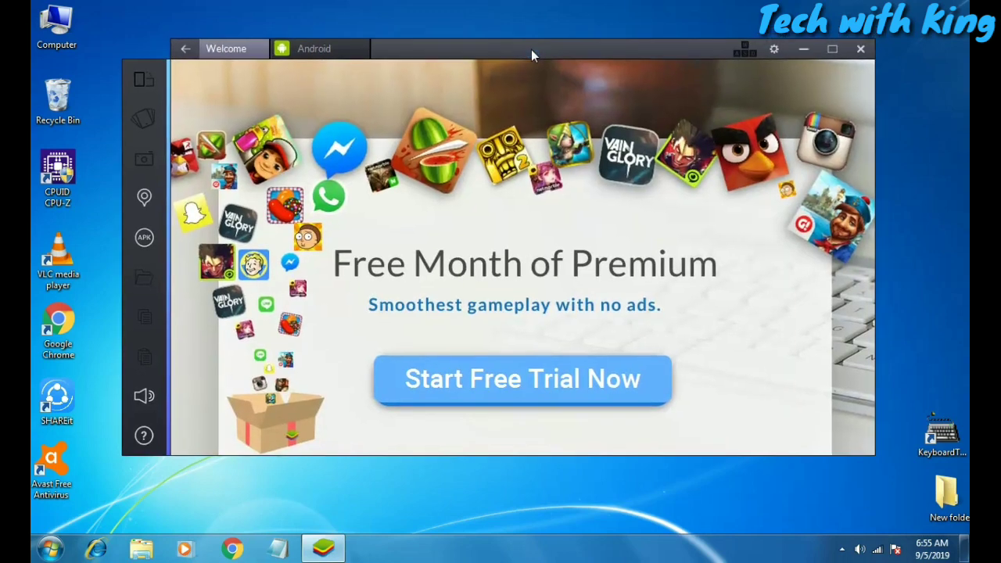
{"action": "left_click", "coordinate": [831, 50]}
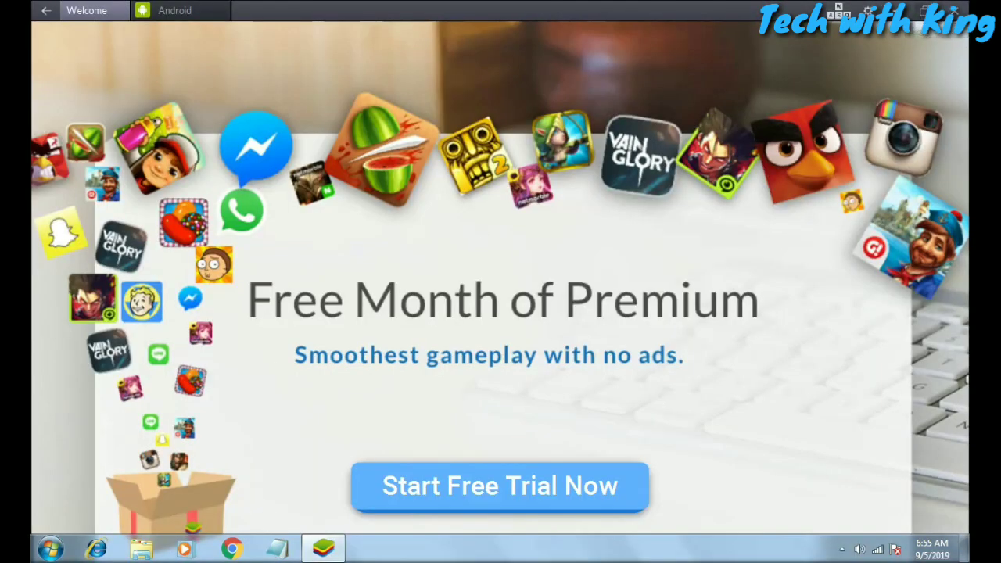
{"action": "double_click", "coordinate": [737, 18]}
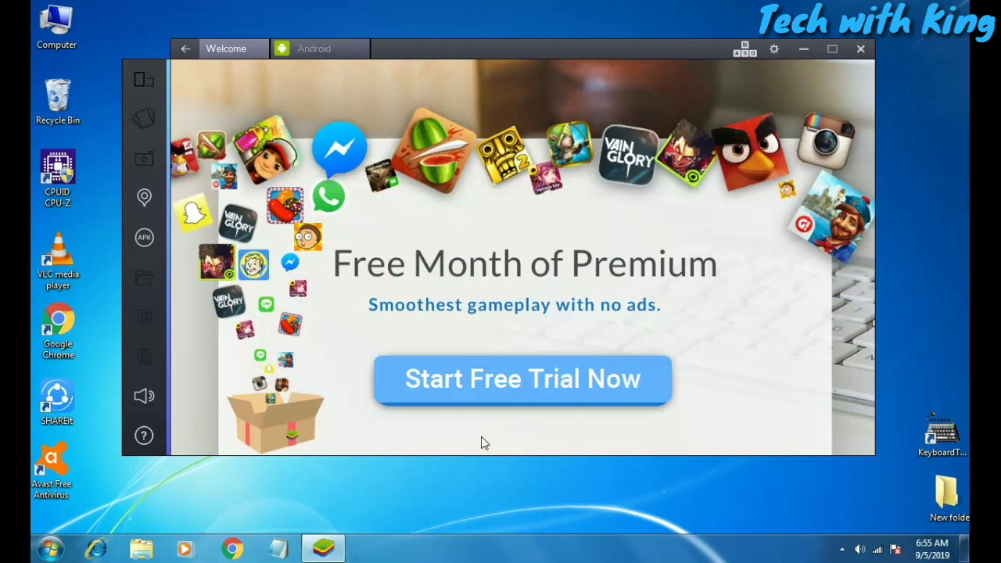
{"action": "left_click", "coordinate": [339, 54]}
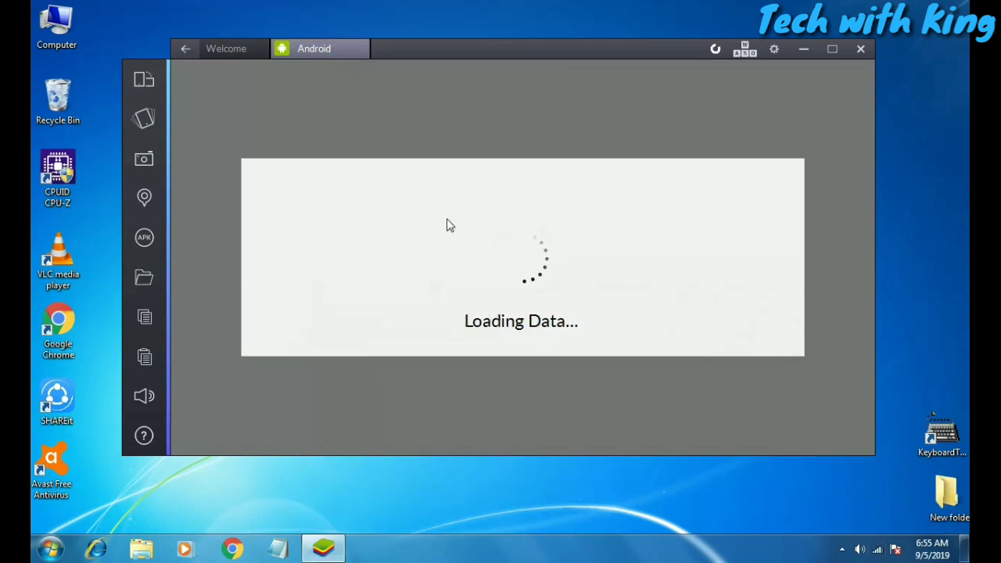
- Nudge the BlueStacks window into place while the Android home screen finishes loading
{"action": "left_click_drag", "start_coordinate": [524, 47], "coordinate": [530, 35]}
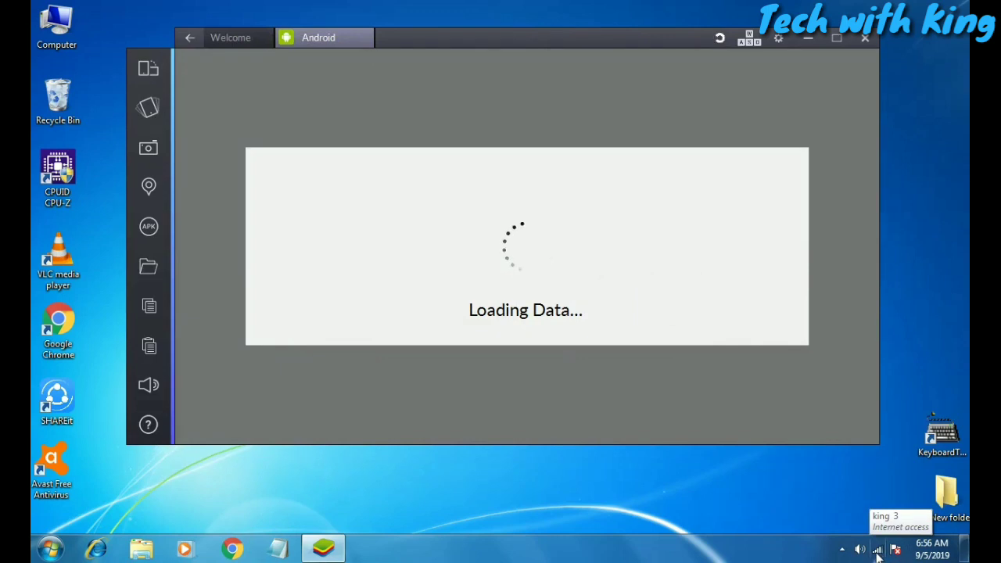
{"action": "left_click_drag", "start_coordinate": [566, 36], "coordinate": [556, 42]}
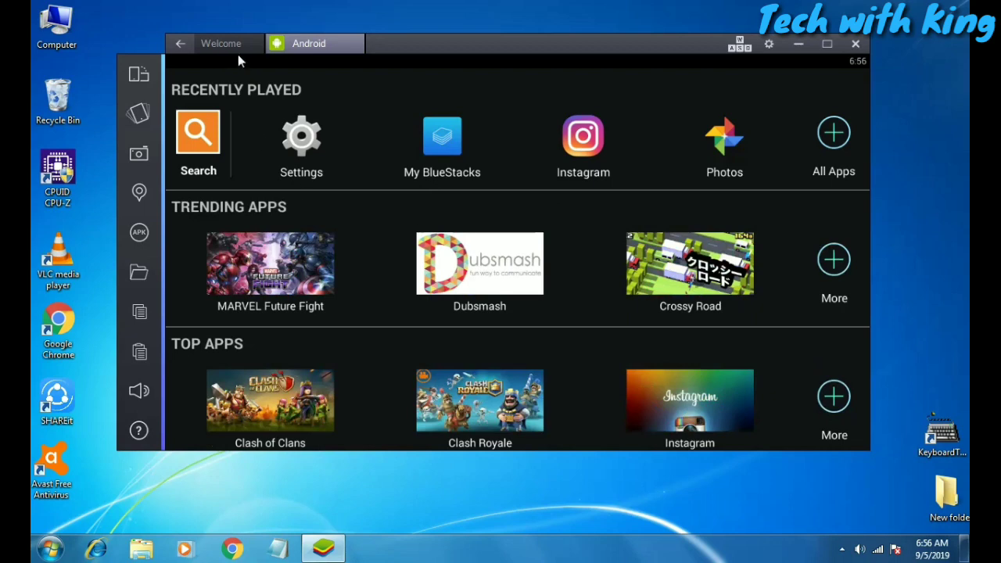
- Scroll the home app list from Racing and Sports games back up to Recently Played
{"action": "scroll", "coordinate": [650, 195], "scroll_direction": "down", "scroll_amount": 3}
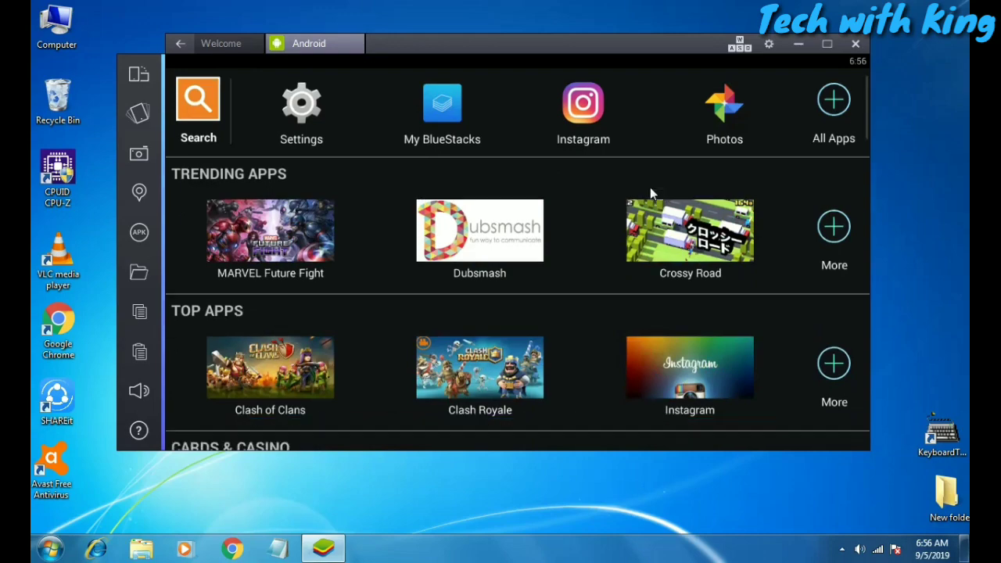
{"action": "scroll", "coordinate": [596, 207], "scroll_direction": "down", "scroll_amount": 3}
{"action": "scroll", "coordinate": [596, 206], "scroll_direction": "down", "scroll_amount": 7}
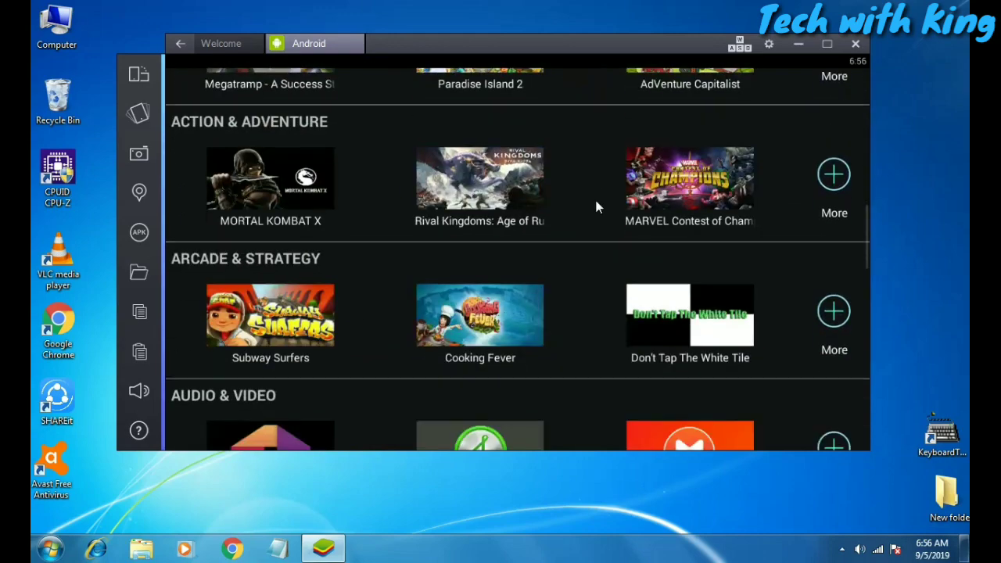
{"action": "scroll", "coordinate": [596, 206], "scroll_direction": "up", "scroll_amount": 2}
{"action": "scroll", "coordinate": [596, 206], "scroll_direction": "up", "scroll_amount": 10}
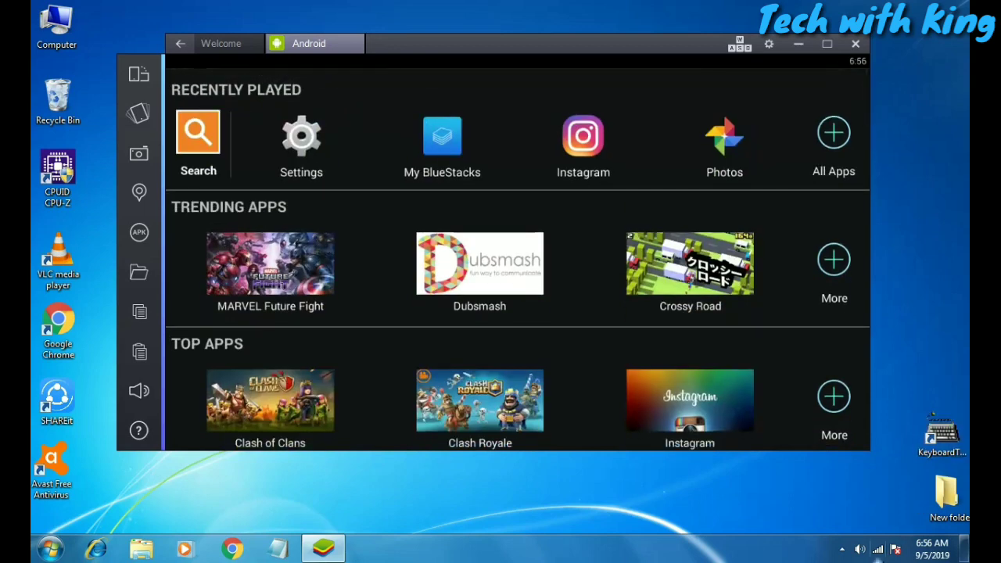
{"action": "mouse_move", "coordinate": [886, 560]}
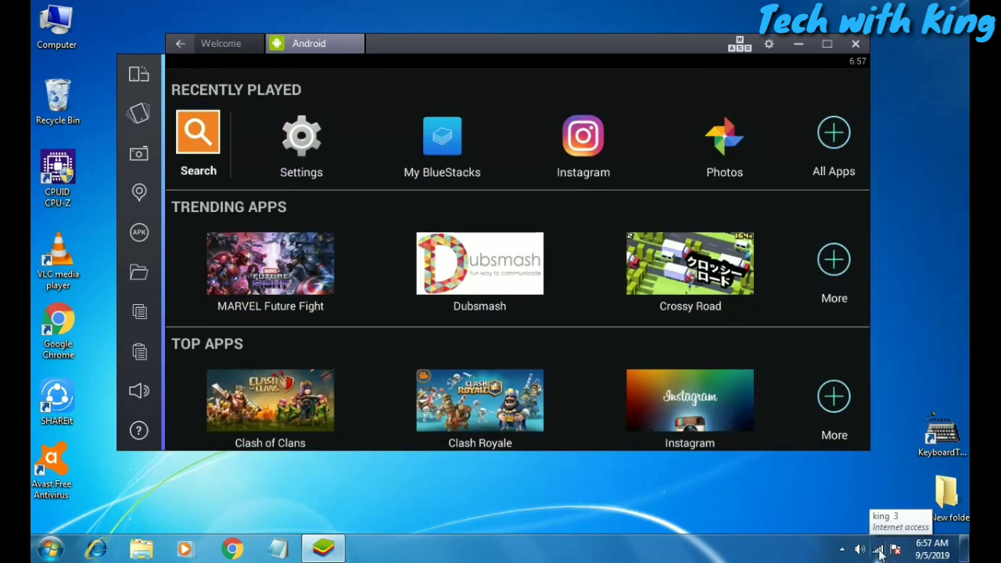
{"action": "scroll", "coordinate": [599, 193], "scroll_direction": "down", "scroll_amount": 6}
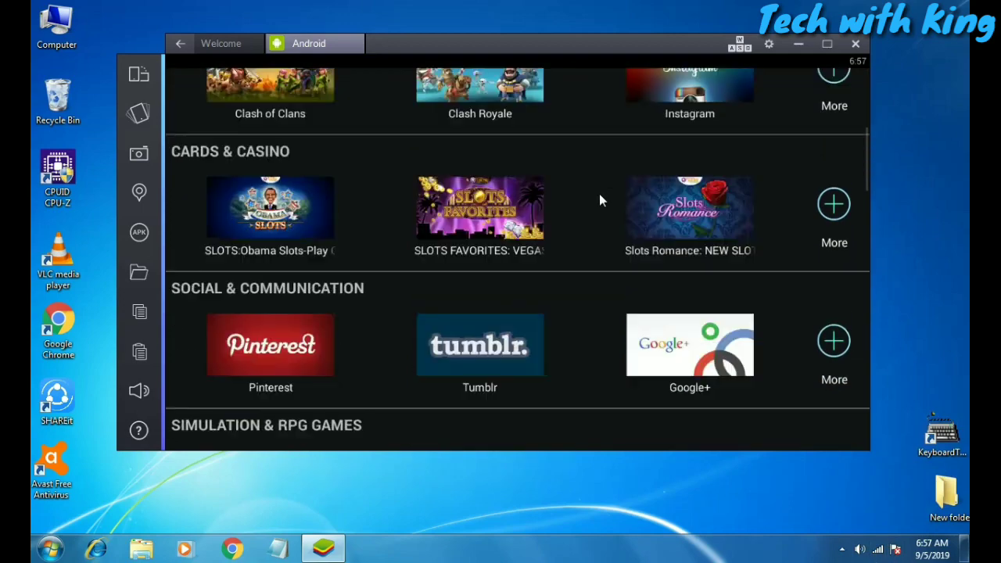
{"action": "scroll", "coordinate": [586, 189], "scroll_direction": "up", "scroll_amount": 1}
{"action": "scroll", "coordinate": [563, 183], "scroll_direction": "down", "scroll_amount": 5}
{"action": "scroll", "coordinate": [553, 180], "scroll_direction": "up", "scroll_amount": 5}
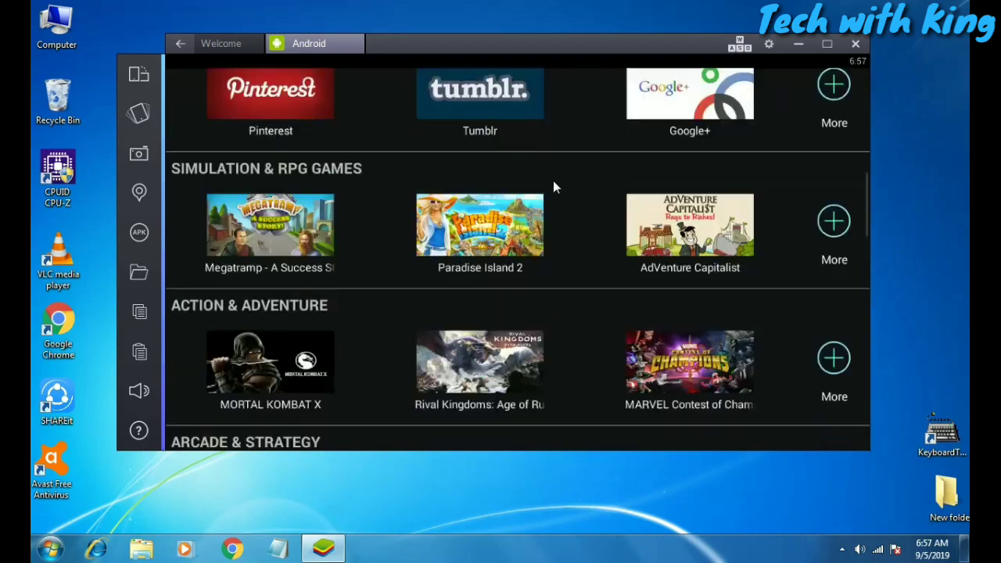
{"action": "scroll", "coordinate": [553, 181], "scroll_direction": "up", "scroll_amount": 5}
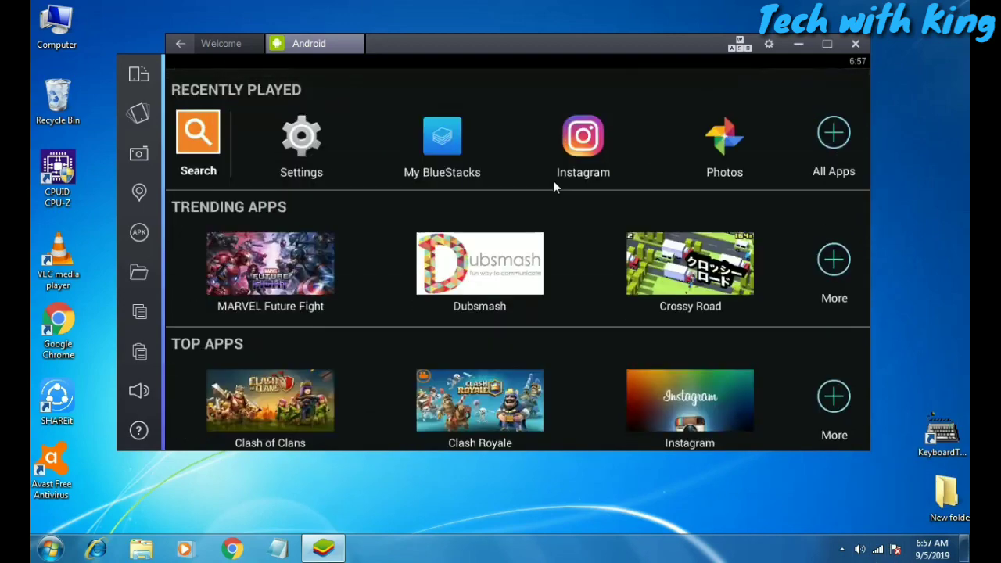
{"action": "scroll", "coordinate": [553, 181], "scroll_direction": "down", "scroll_amount": 4}
{"action": "scroll", "coordinate": [553, 181], "scroll_direction": "down", "scroll_amount": 10}
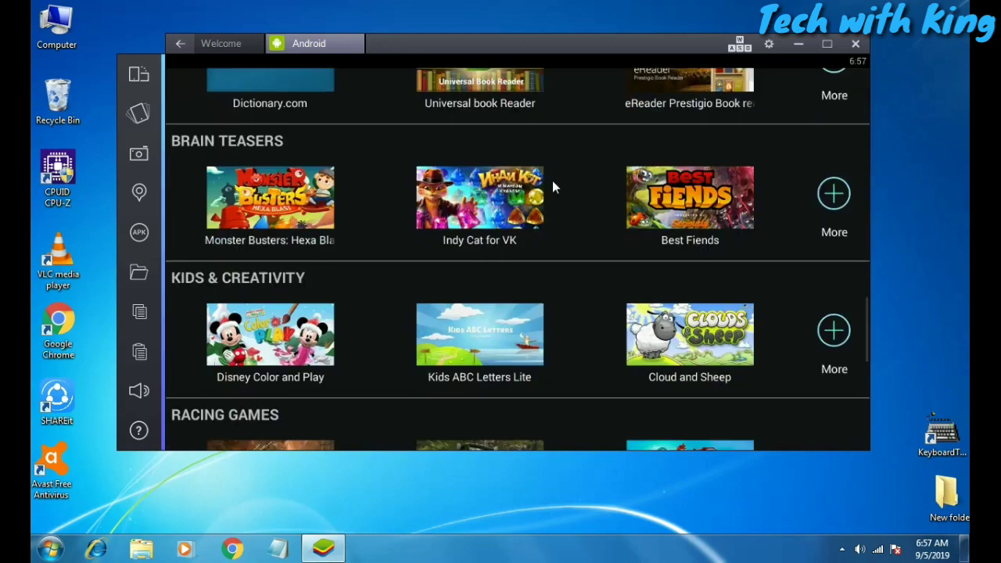
{"action": "scroll", "coordinate": [563, 231], "scroll_direction": "up", "scroll_amount": 5}
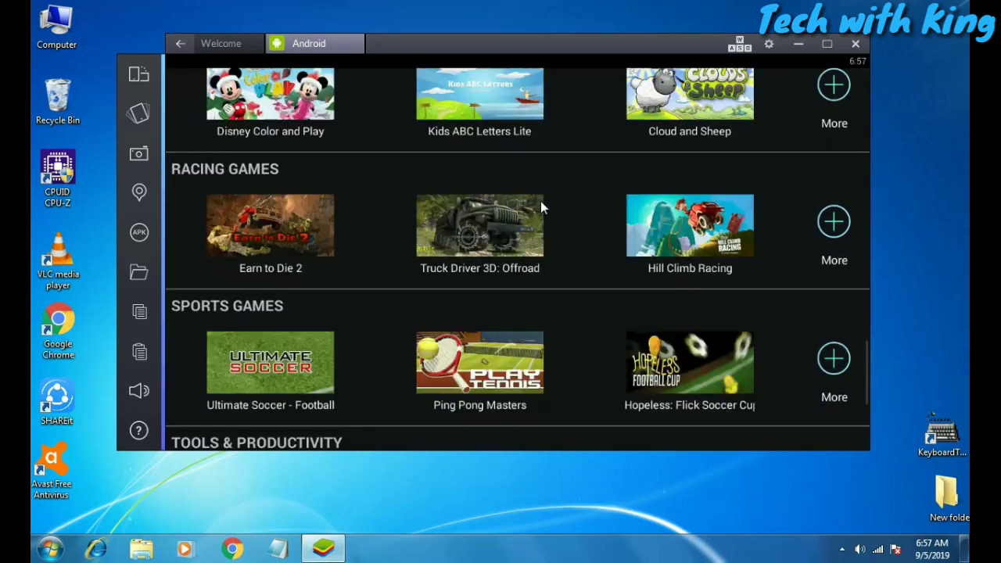
{"action": "scroll", "coordinate": [548, 199], "scroll_direction": "up", "scroll_amount": 10}
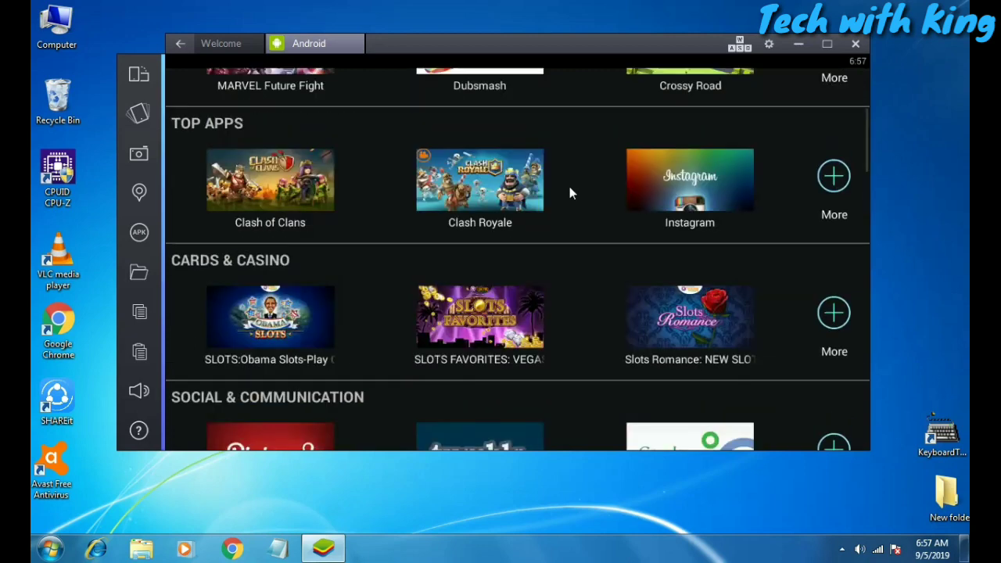
{"action": "scroll", "coordinate": [569, 186], "scroll_direction": "up", "scroll_amount": 2}
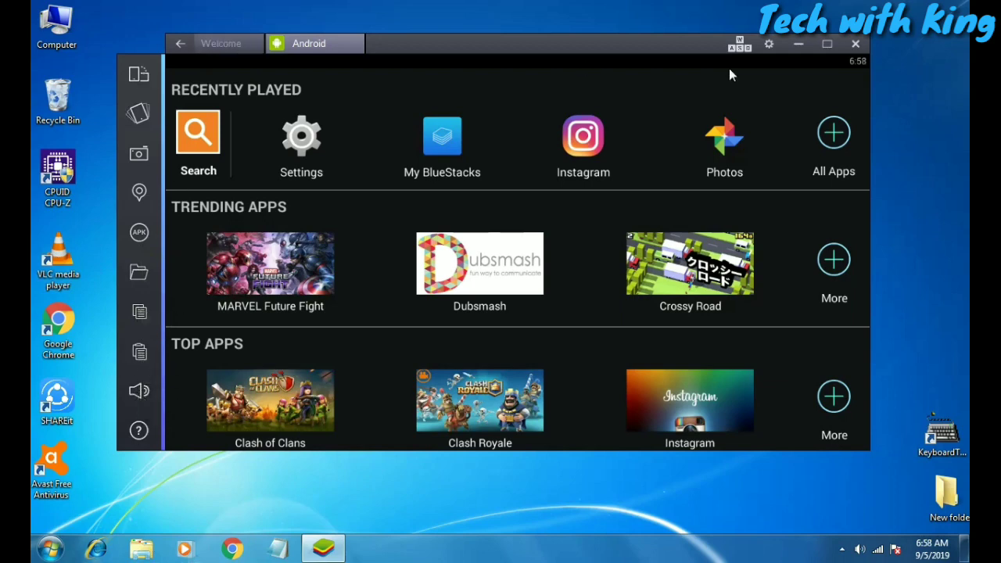
- Open Settings from the gear menu and scroll through the Device, Personal, Accounts and BlueStacks sections
{"action": "left_click", "coordinate": [769, 46]}
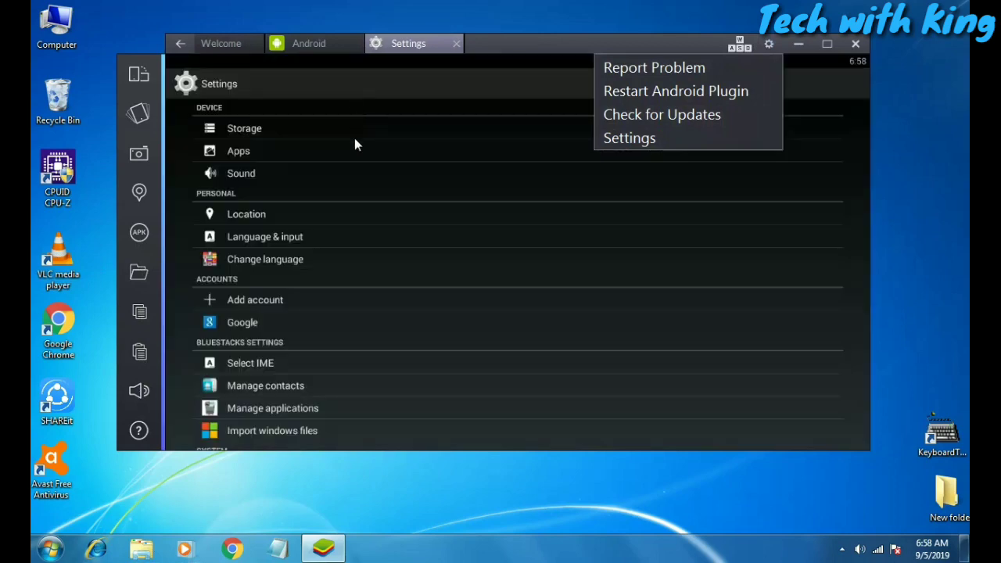
{"action": "scroll", "coordinate": [376, 164], "scroll_direction": "down", "scroll_amount": 2}
{"action": "scroll", "coordinate": [291, 215], "scroll_direction": "up", "scroll_amount": 2}
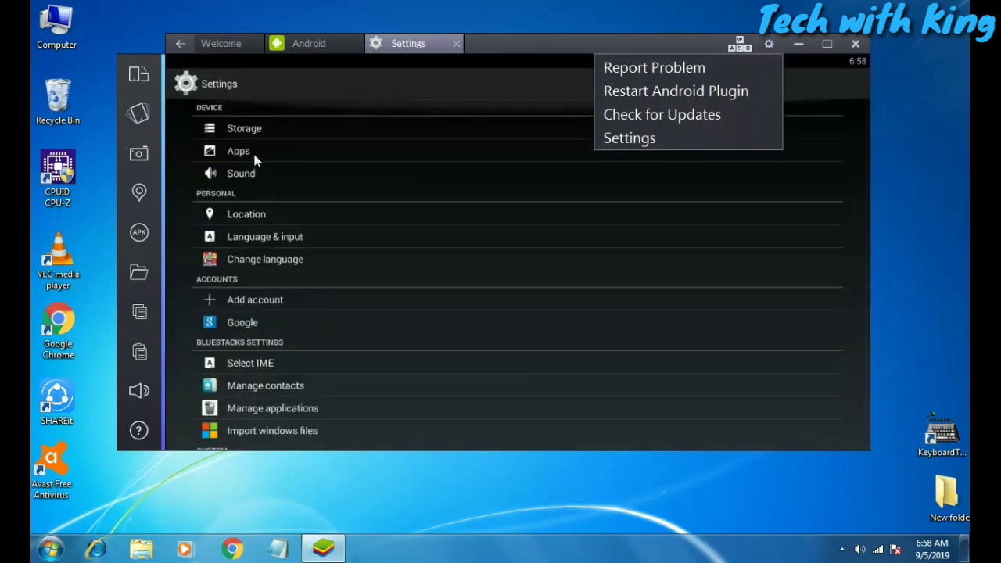
{"action": "scroll", "coordinate": [290, 253], "scroll_direction": "down", "scroll_amount": 2}
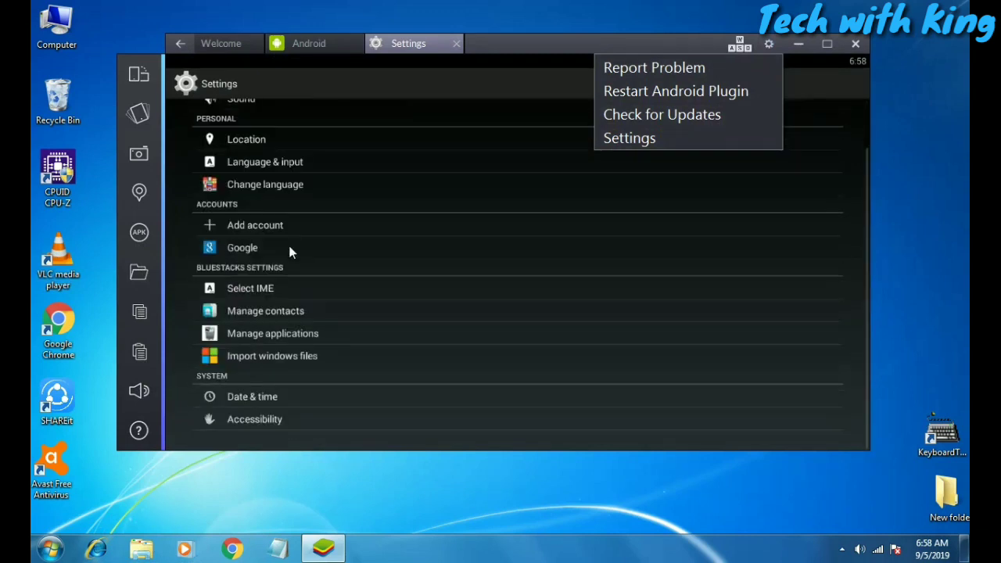
{"action": "scroll", "coordinate": [243, 382], "scroll_direction": "up", "scroll_amount": 1}
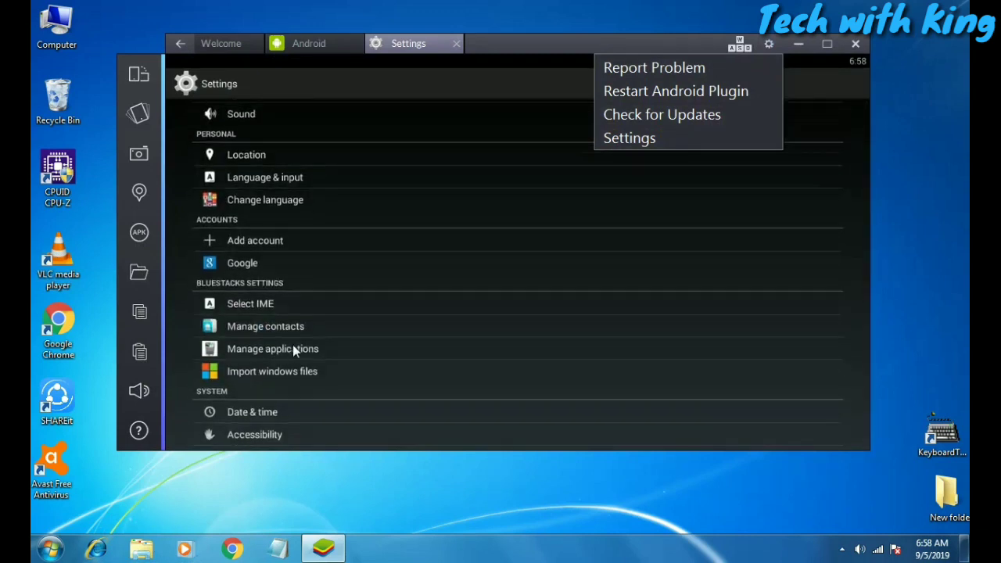
{"action": "scroll", "coordinate": [290, 345], "scroll_direction": "down", "scroll_amount": 1}
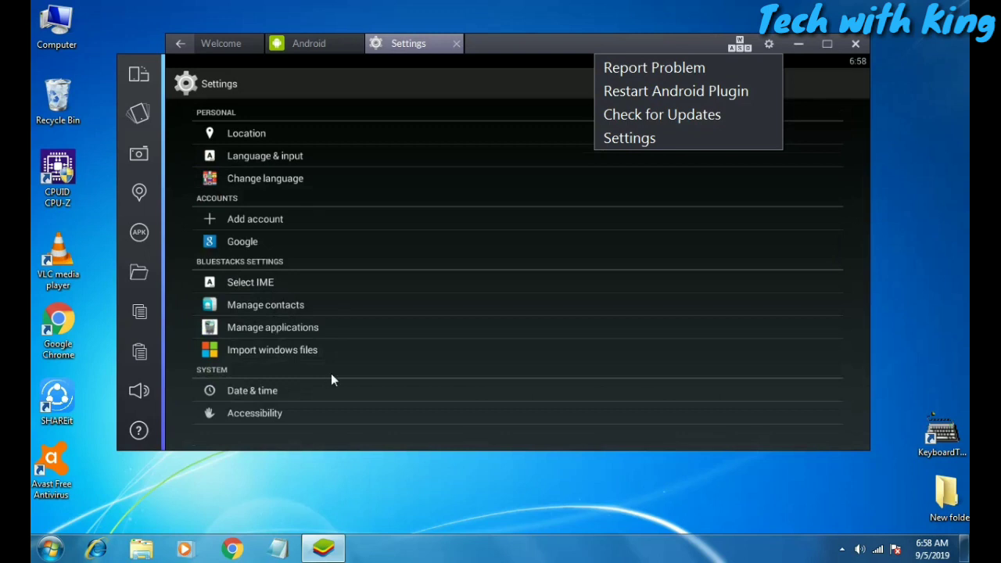
{"action": "scroll", "coordinate": [283, 366], "scroll_direction": "up", "scroll_amount": 3}
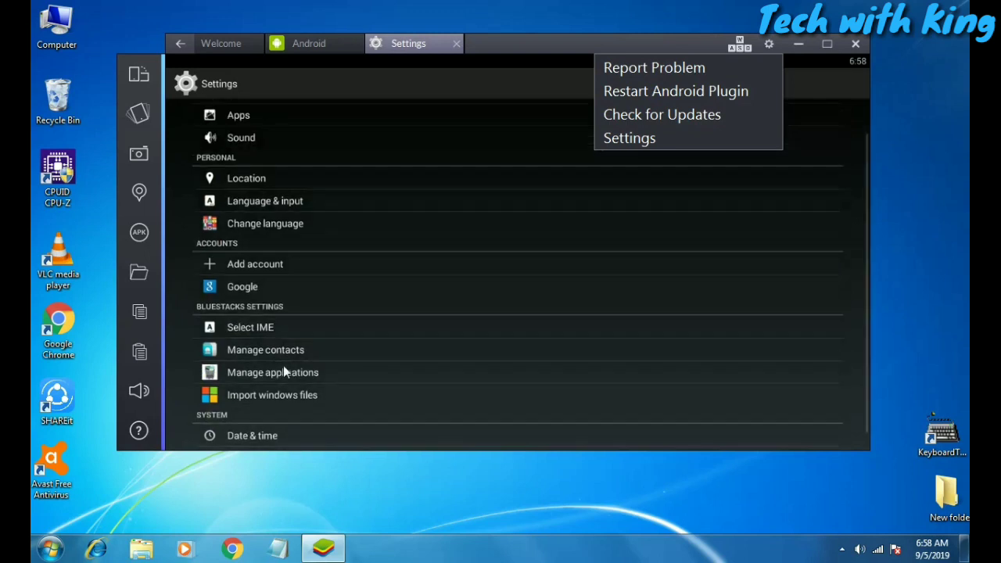
{"action": "scroll", "coordinate": [338, 329], "scroll_direction": "down", "scroll_amount": 1}
{"action": "scroll", "coordinate": [254, 252], "scroll_direction": "up", "scroll_amount": 1}
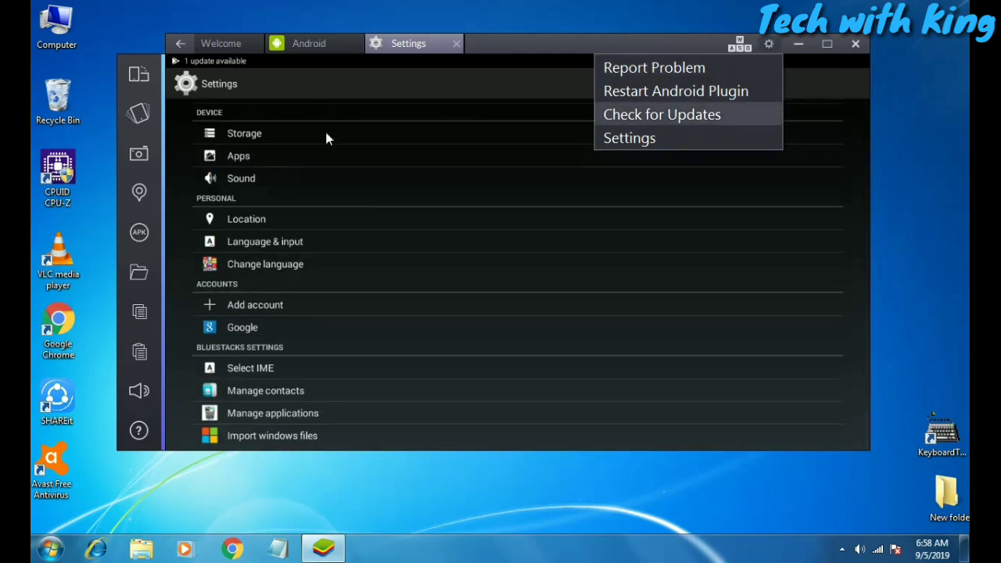
{"action": "left_click", "coordinate": [563, 40]}
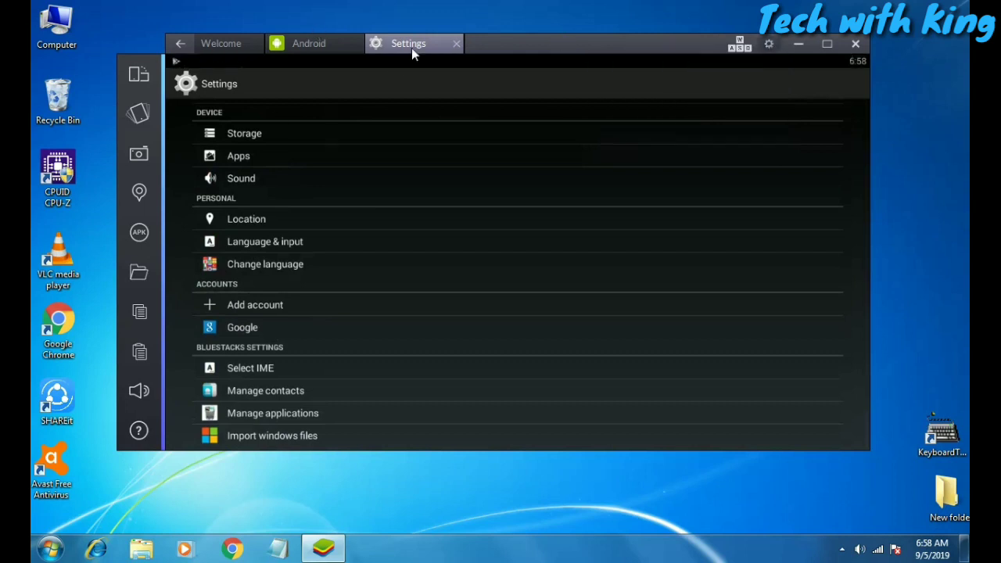
- Leave Settings for the home screen and launch Photos from Recently Played
{"action": "left_click", "coordinate": [180, 45]}
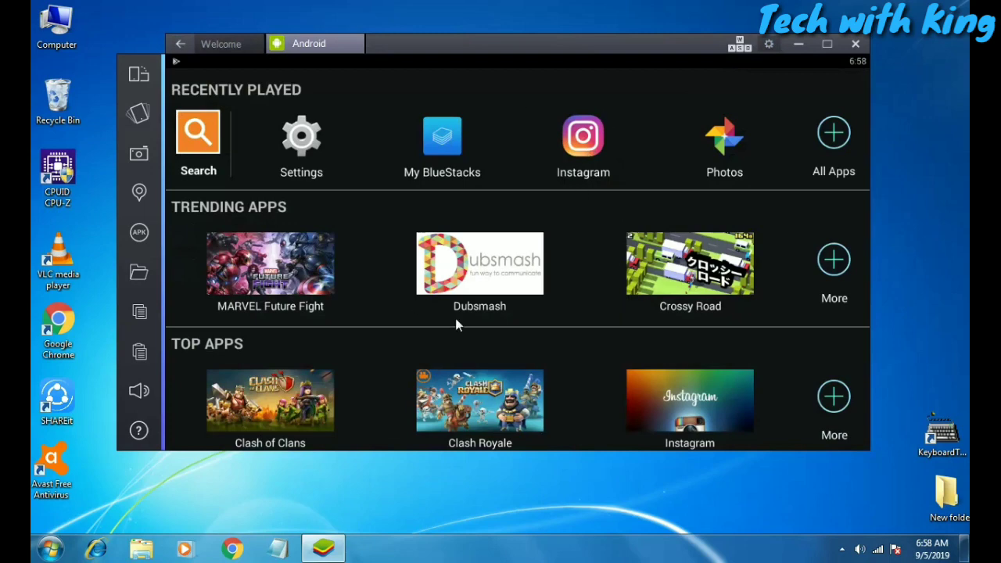
{"action": "scroll", "coordinate": [622, 163], "scroll_direction": "down", "scroll_amount": 5}
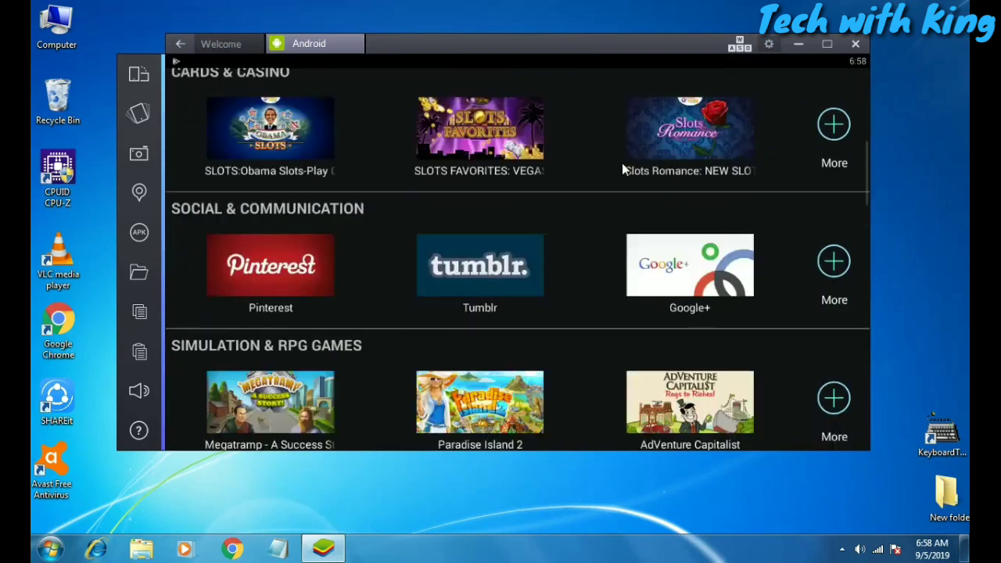
{"action": "scroll", "coordinate": [622, 162], "scroll_direction": "up", "scroll_amount": 5}
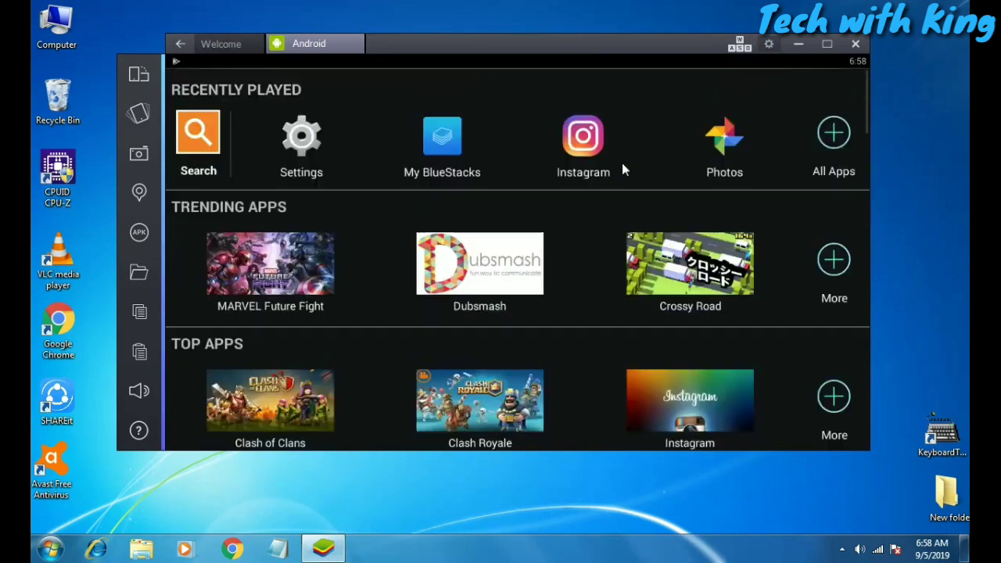
{"action": "left_click", "coordinate": [725, 131]}
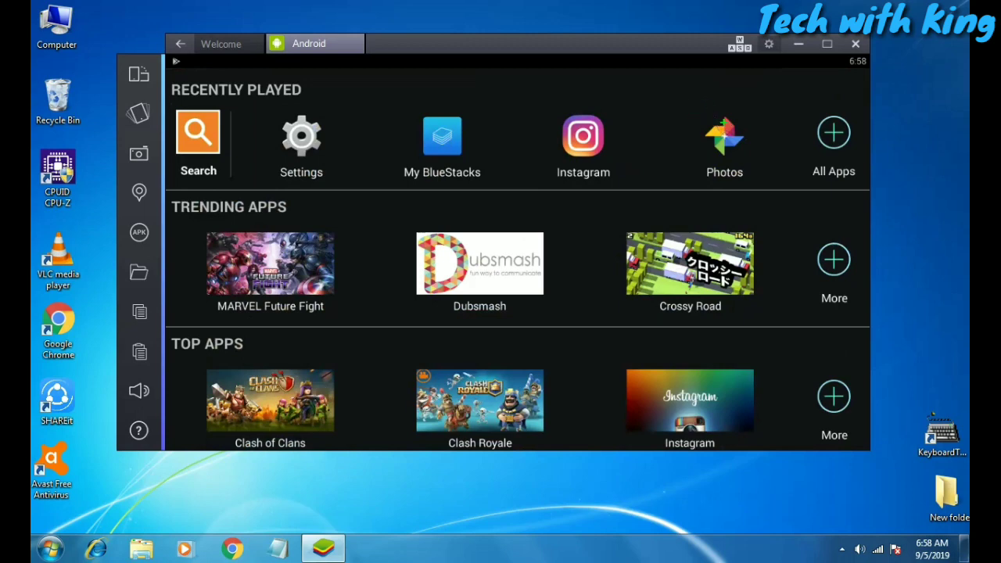
{"action": "mouse_move", "coordinate": [688, 116]}
{"action": "left_mouse_down"}
{"action": "mouse_move", "coordinate": [696, 108]}
{"action": "mouse_move", "coordinate": [752, 131]}
{"action": "mouse_move", "coordinate": [723, 180]}
{"action": "mouse_move", "coordinate": [691, 130]}
{"action": "mouse_move", "coordinate": [693, 112]}
{"action": "left_mouse_up"}
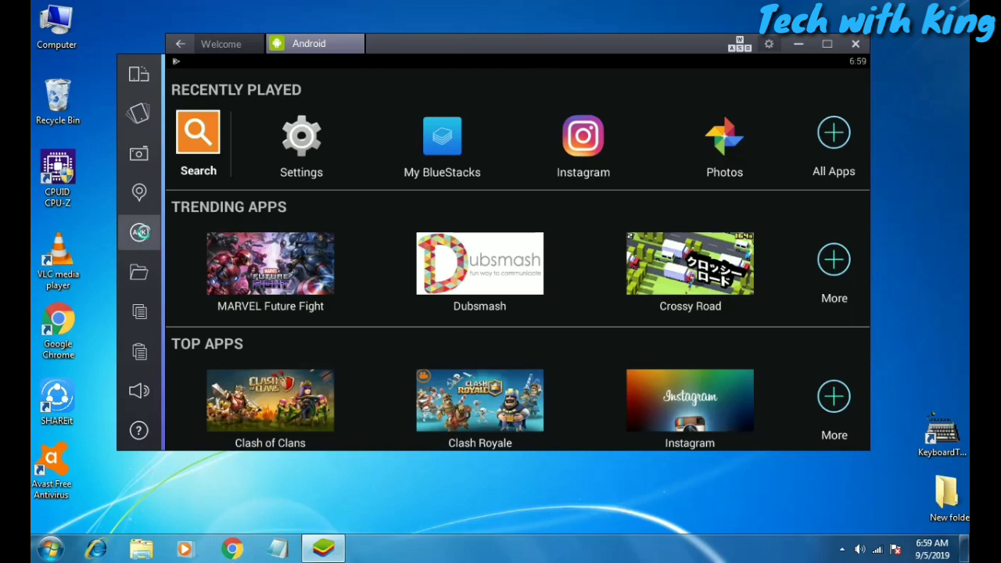
{"action": "left_click", "coordinate": [142, 233]}
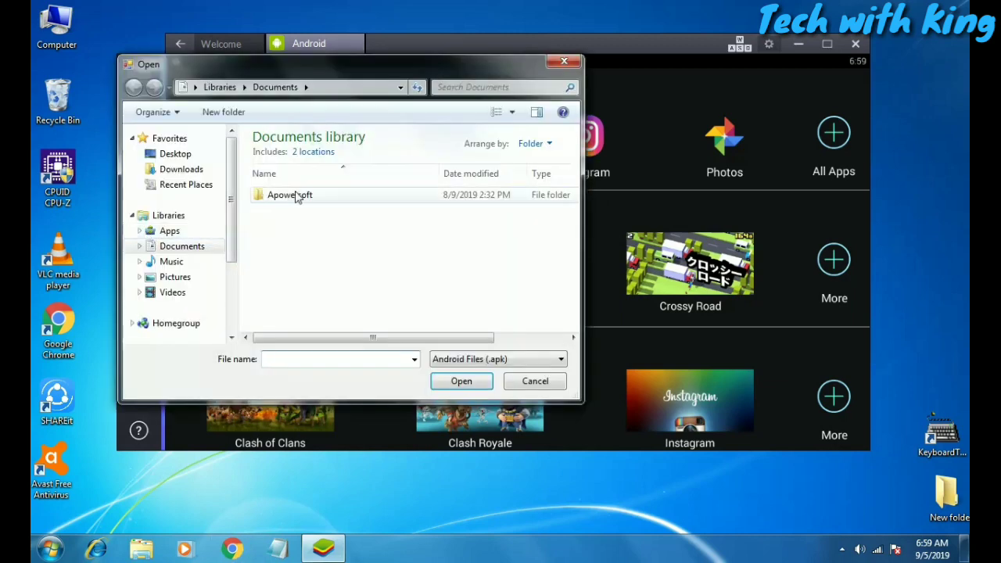
{"action": "scroll", "coordinate": [227, 266], "scroll_direction": "down", "scroll_amount": 2}
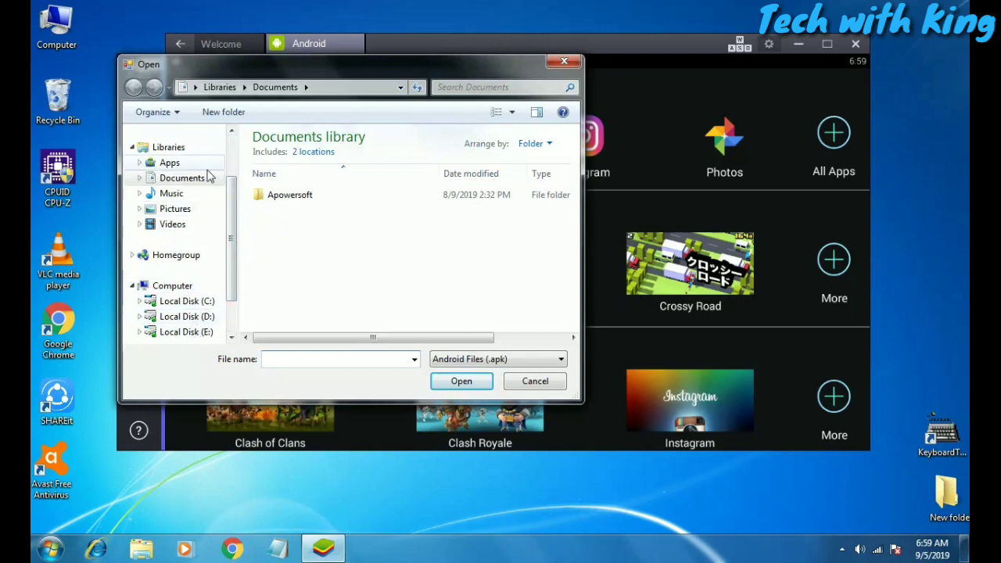
{"action": "scroll", "coordinate": [227, 223], "scroll_direction": "up", "scroll_amount": 2}
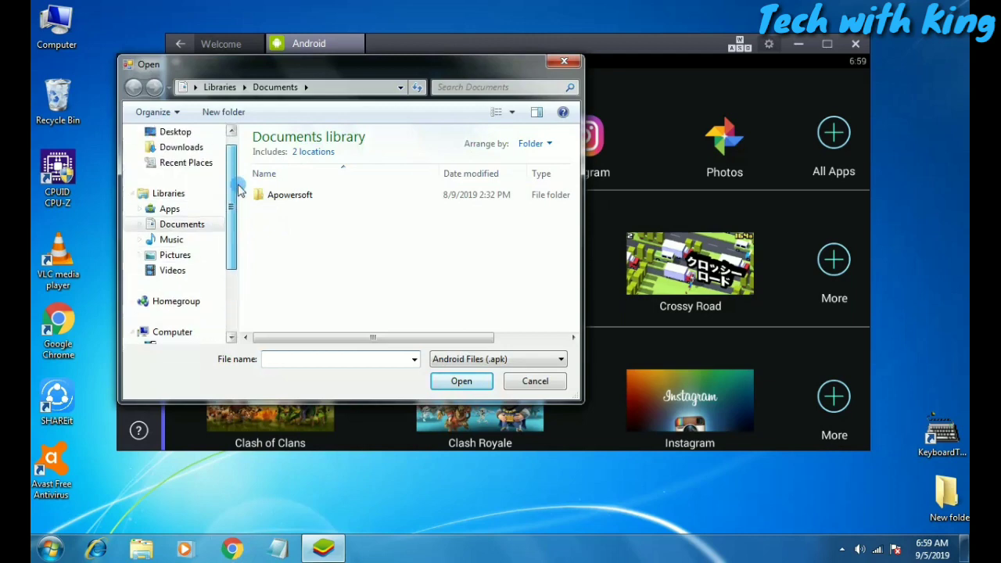
{"action": "left_click", "coordinate": [200, 149]}
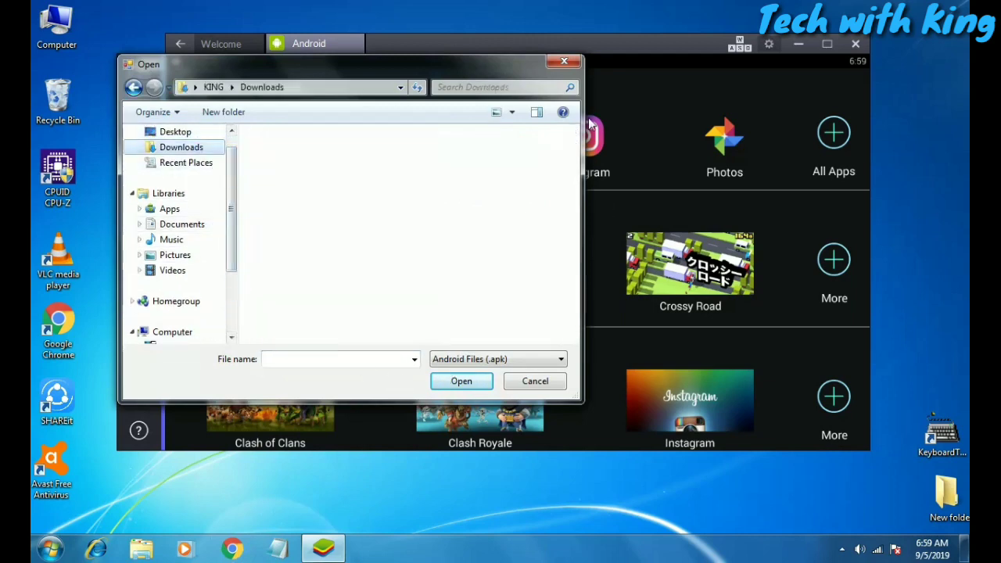
{"action": "left_click", "coordinate": [575, 63]}
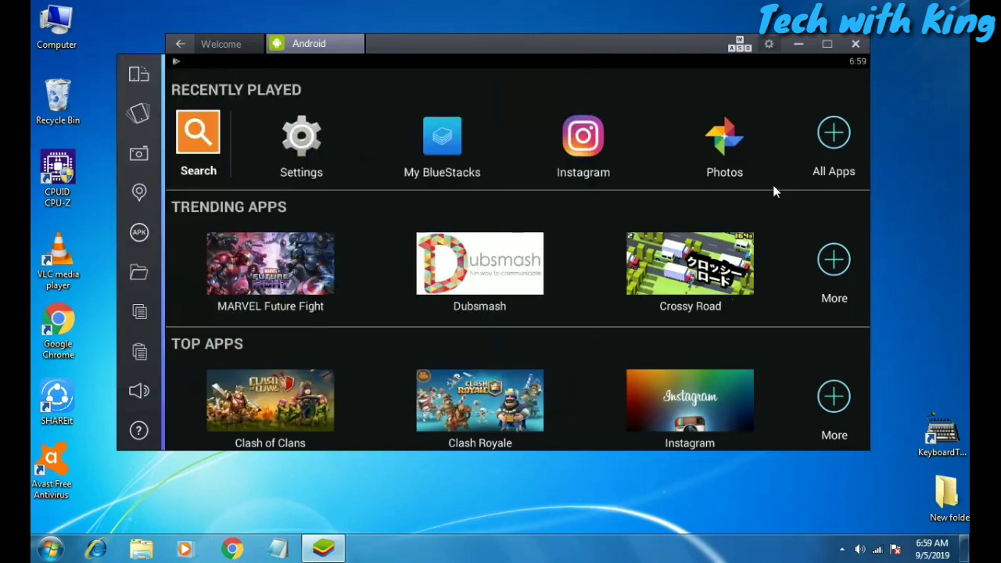
- Launch Instagram from Recently Played, then select the top sidebar icon
{"action": "left_click", "coordinate": [592, 139]}
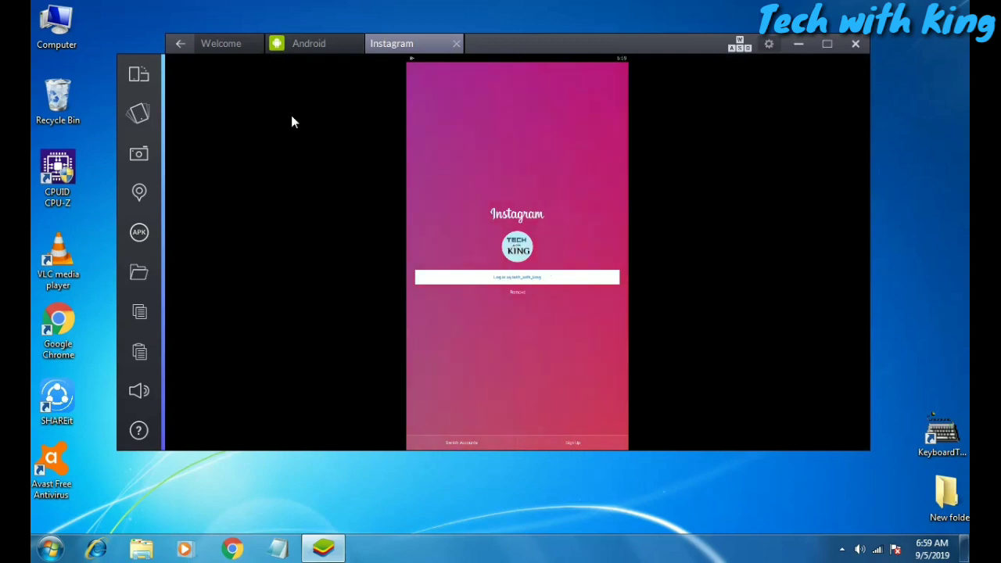
{"action": "left_click", "coordinate": [139, 75]}
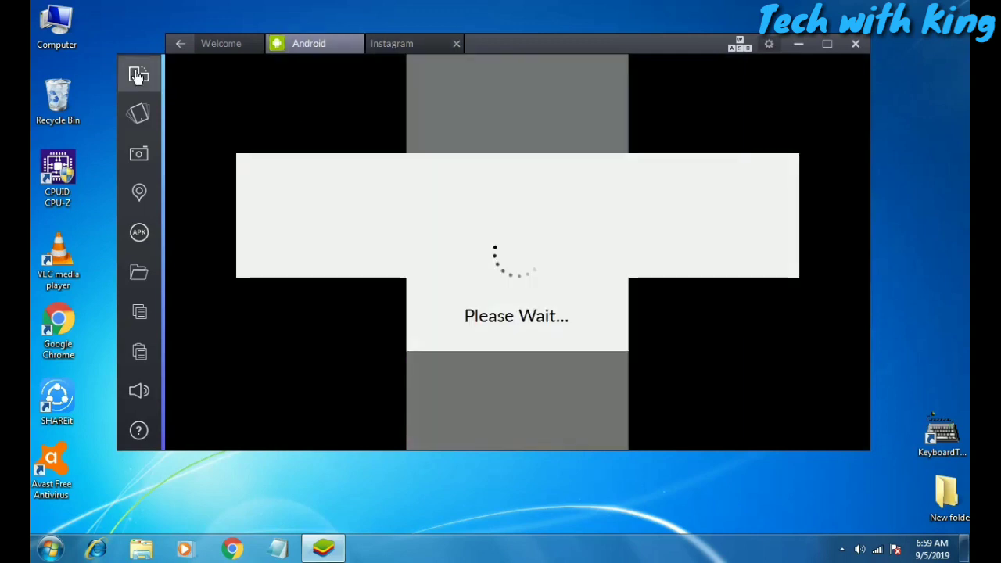